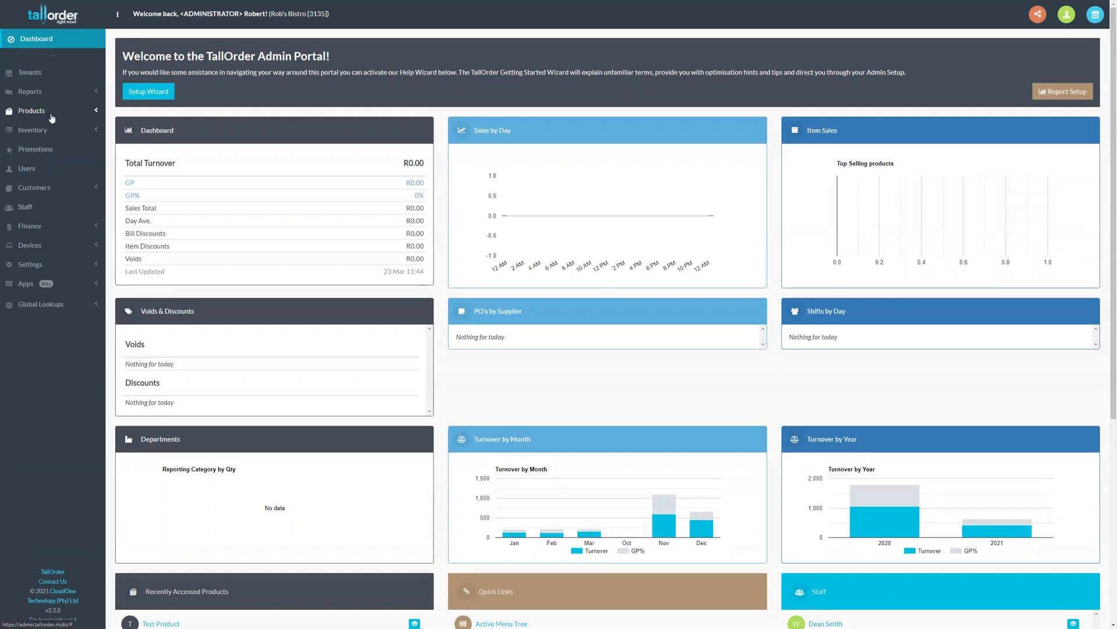
# Step: Open the details of the Hamburger product from the product list
pyautogui.click(53, 117)
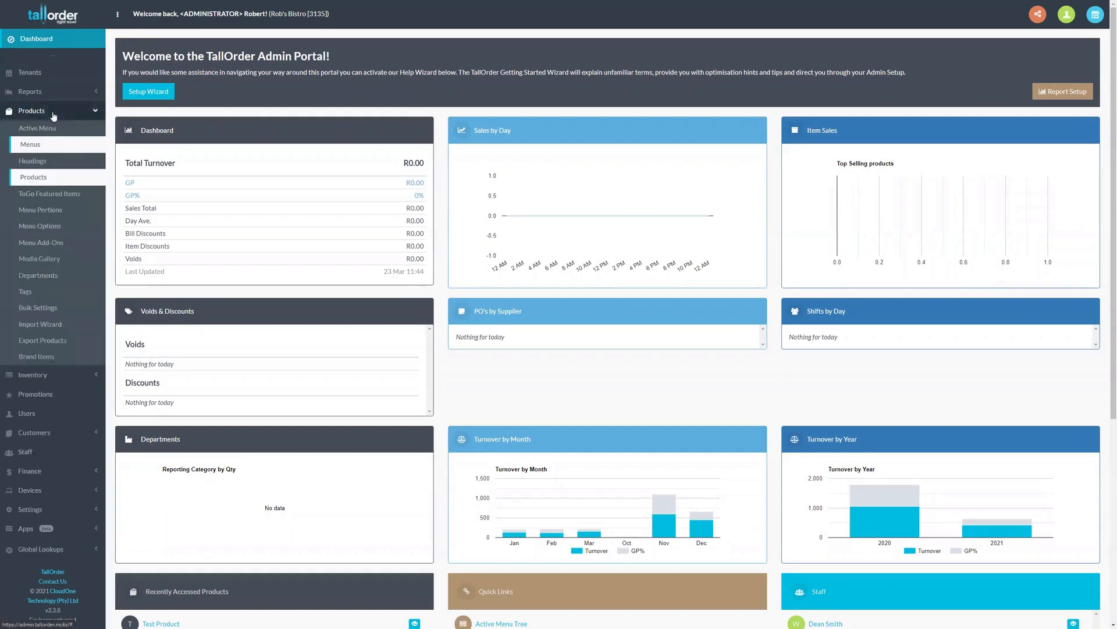
pyautogui.click(50, 182)
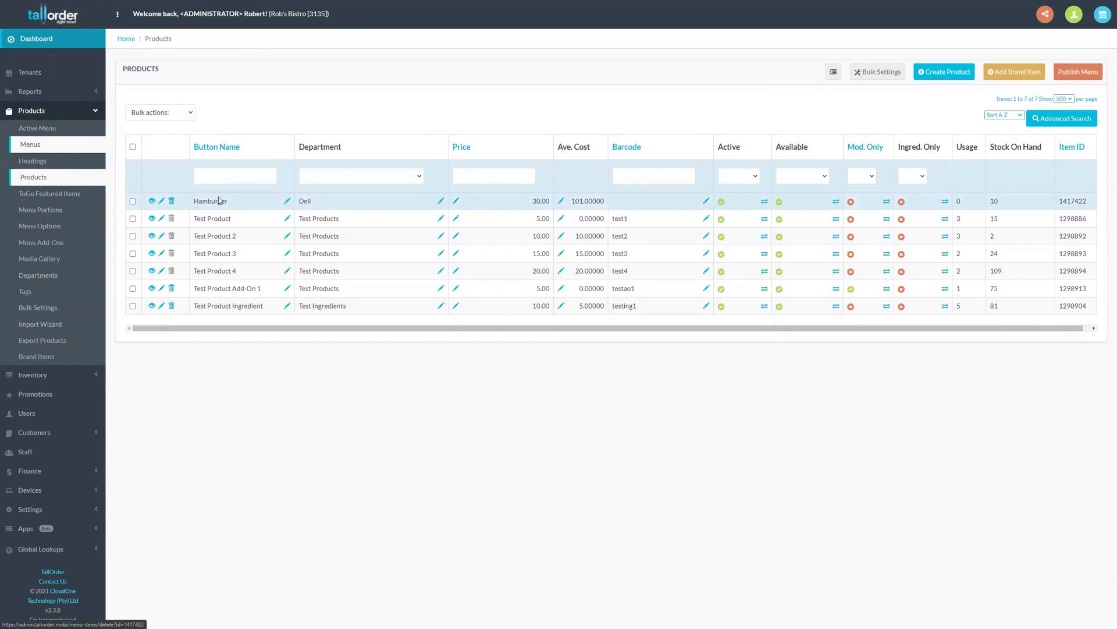
pyautogui.click(151, 202)
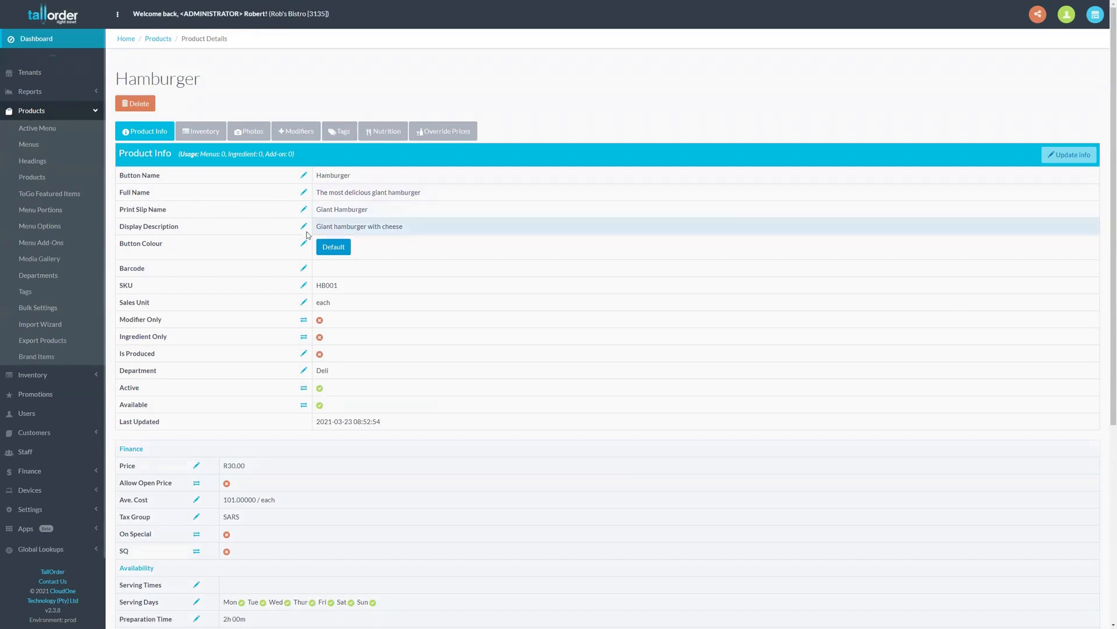
# Step: Set the Hamburger's Is Produced option to Yes, without marking it as a production item, and save
pyautogui.click(303, 355)
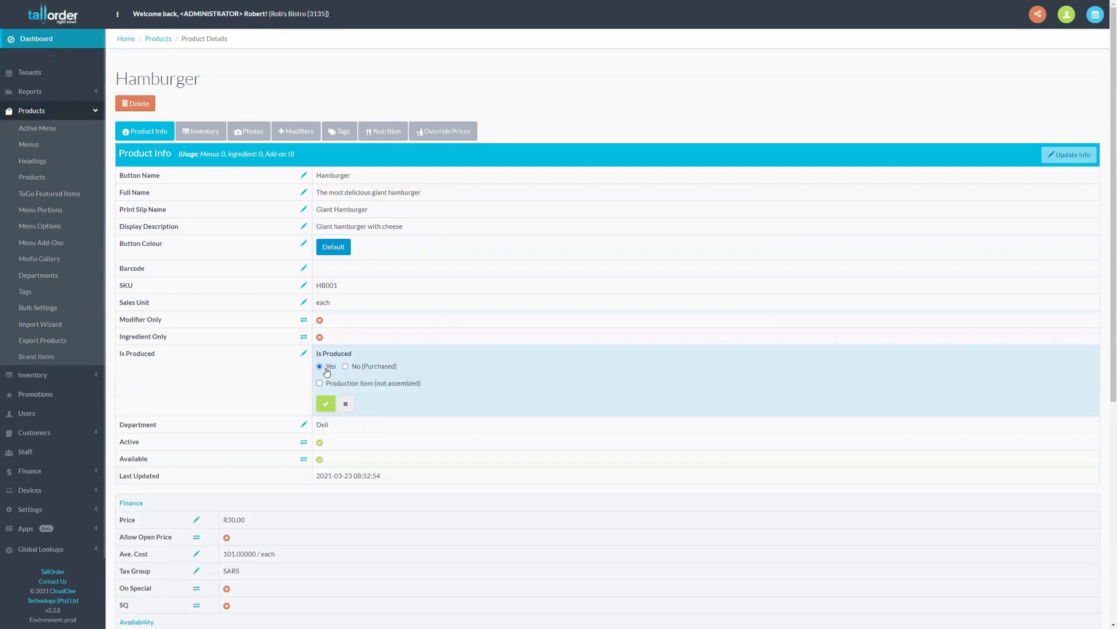
pyautogui.click(326, 368)
pyautogui.click(326, 403)
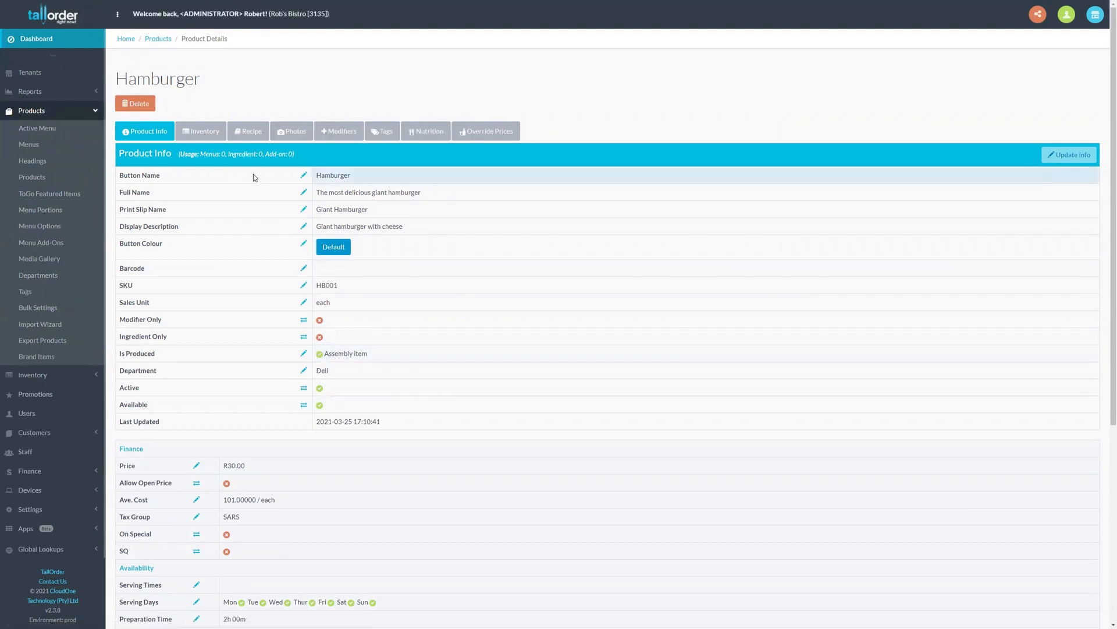
# Step: Add Test Product Ingredient to the Hamburger's recipe with quantity 1, unit each and 0 additional waste
pyautogui.click(253, 134)
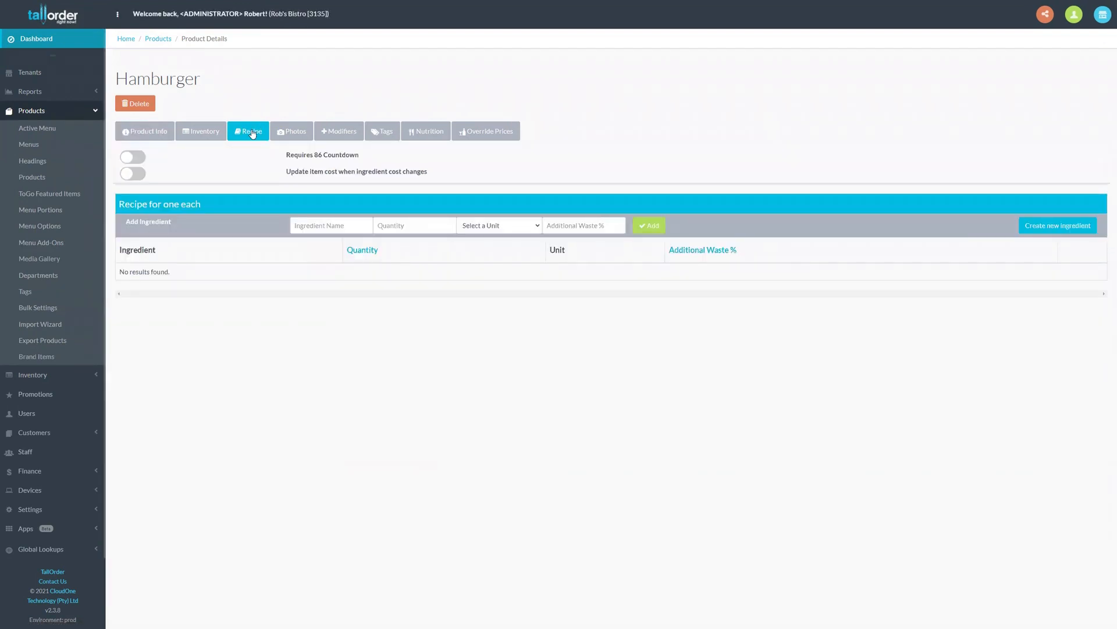
pyautogui.click(302, 225)
pyautogui.write('test')
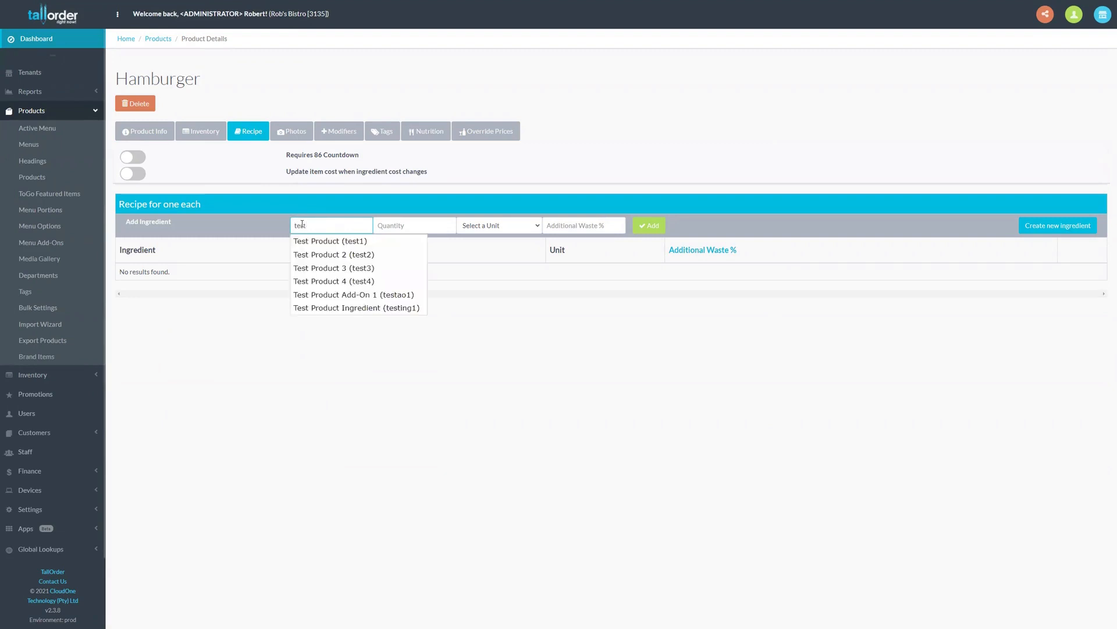
pyautogui.click(362, 309)
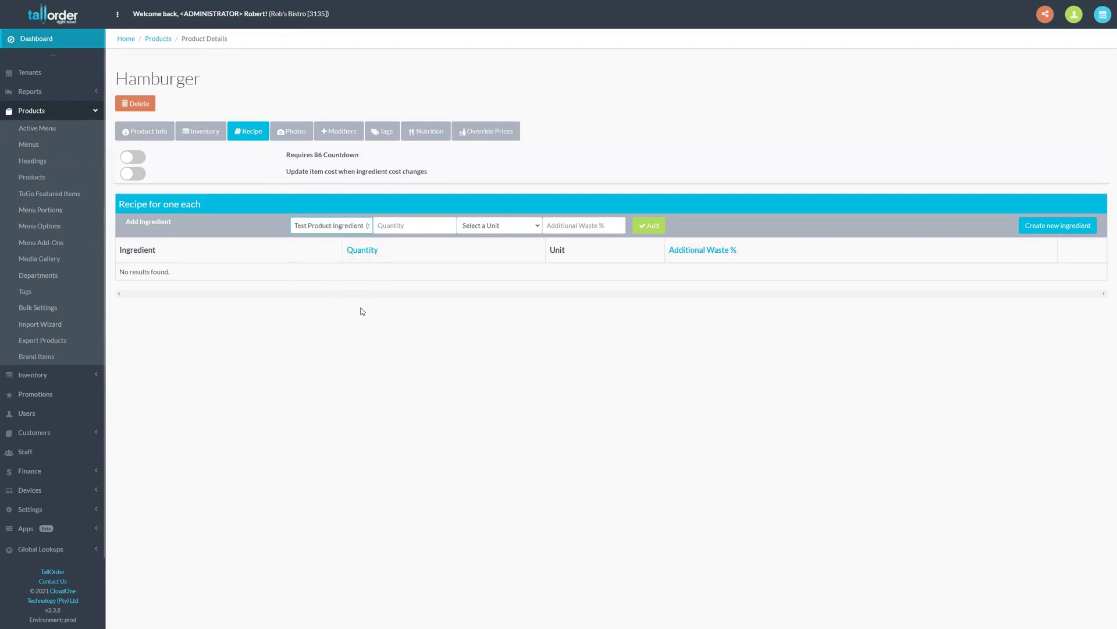
pyautogui.click(398, 224)
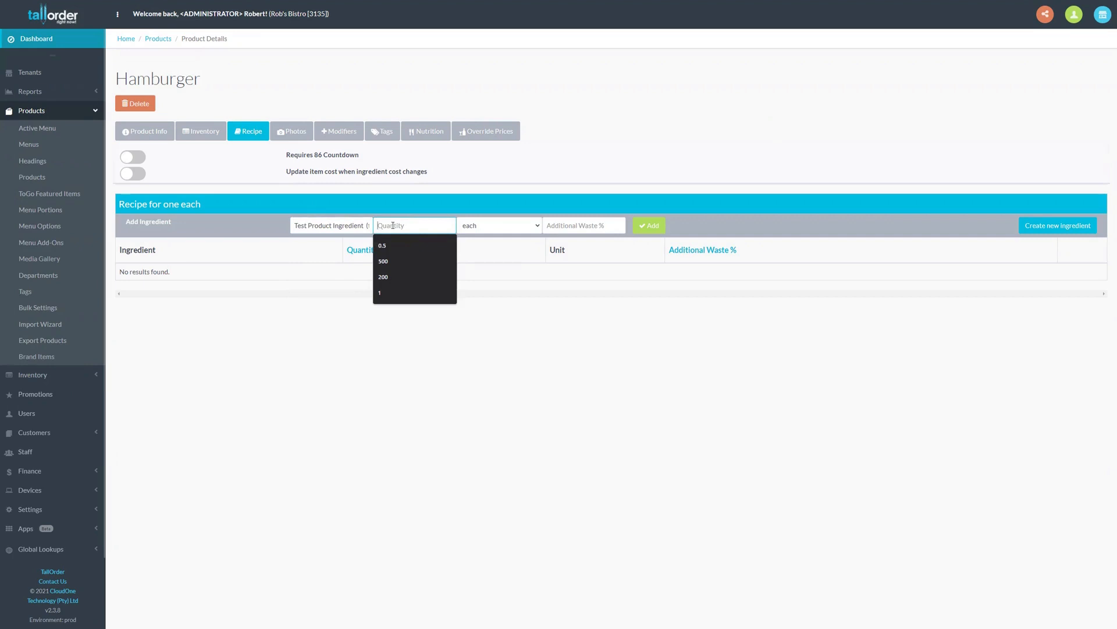
pyautogui.write('1')
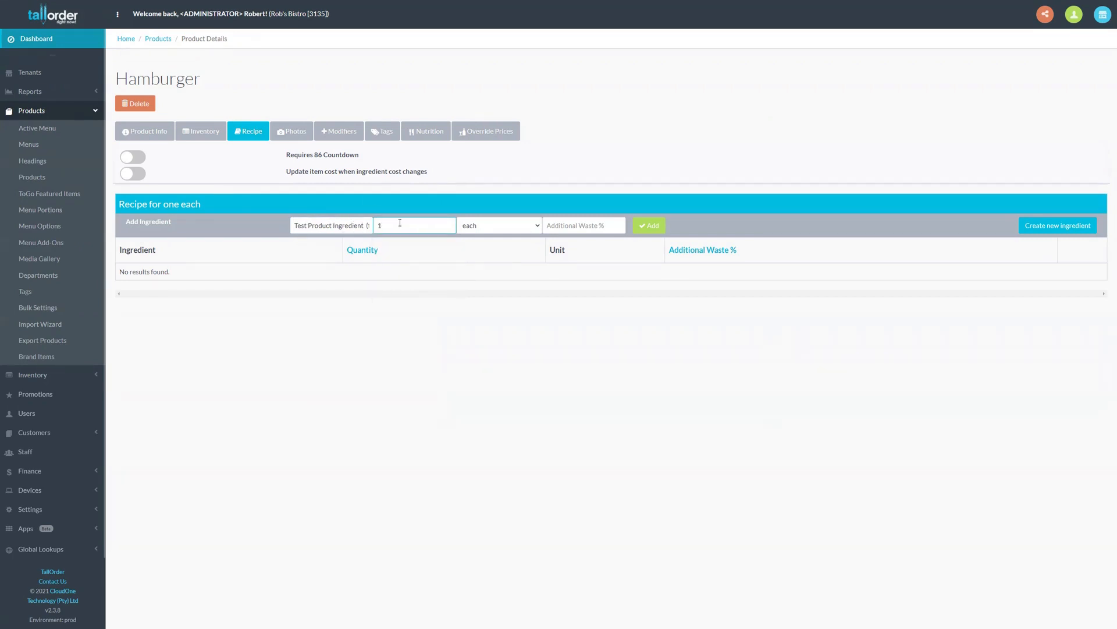
pyautogui.click(491, 228)
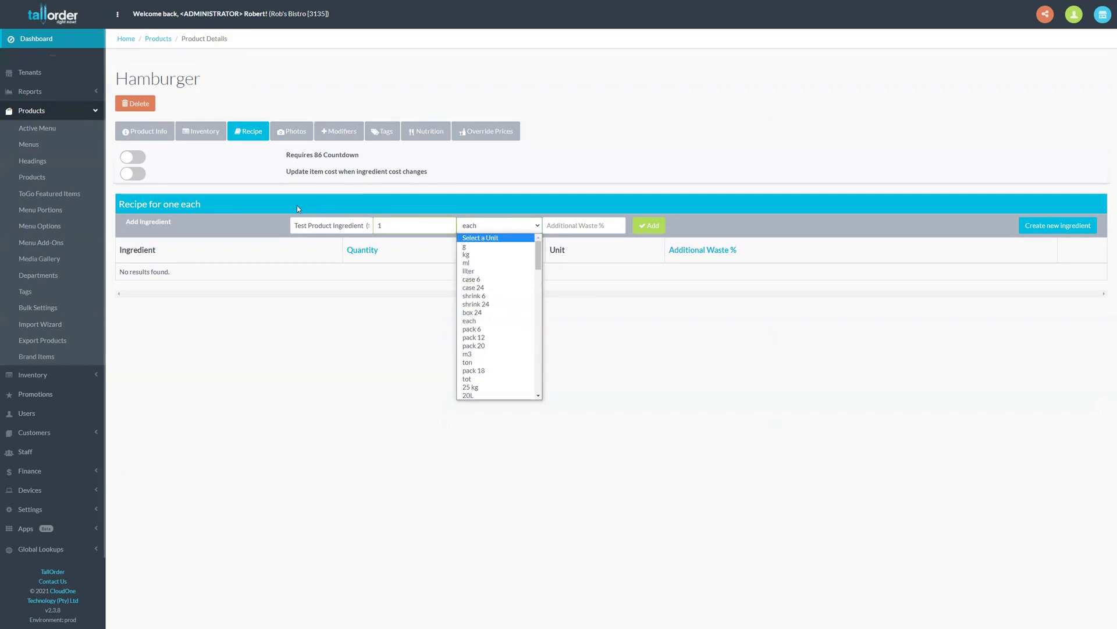
pyautogui.click(550, 227)
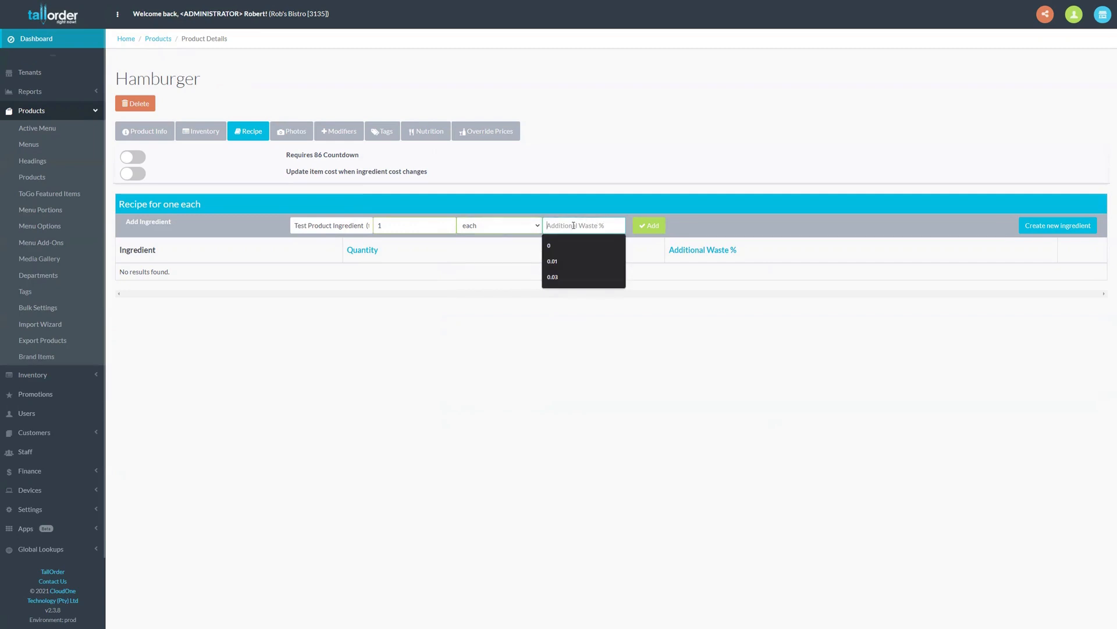
pyautogui.write('0')
pyautogui.click(604, 213)
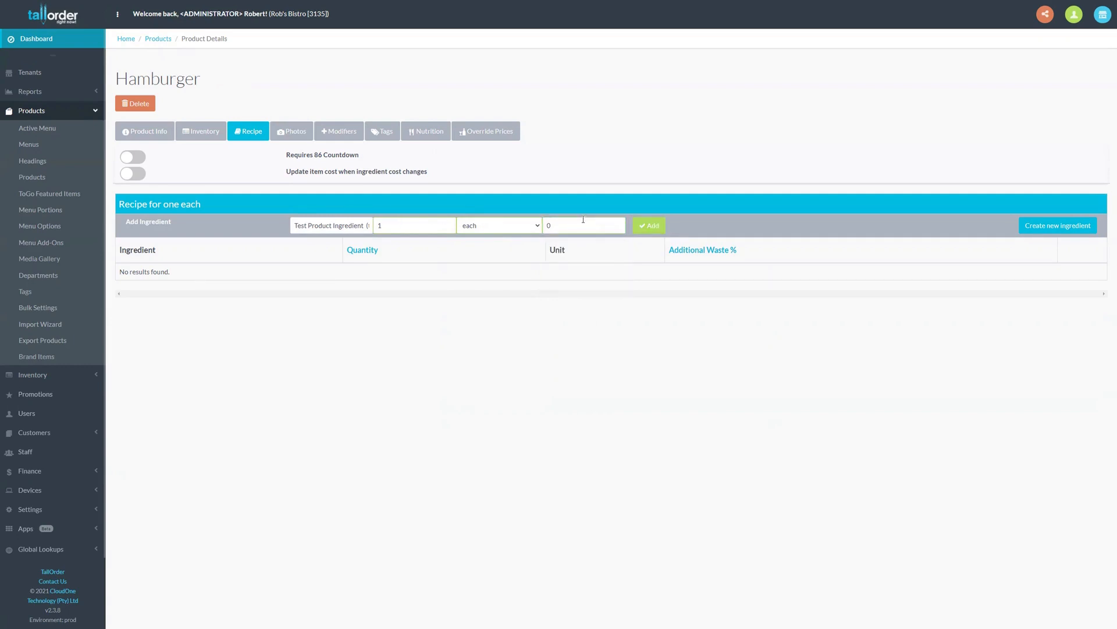
pyautogui.click(648, 227)
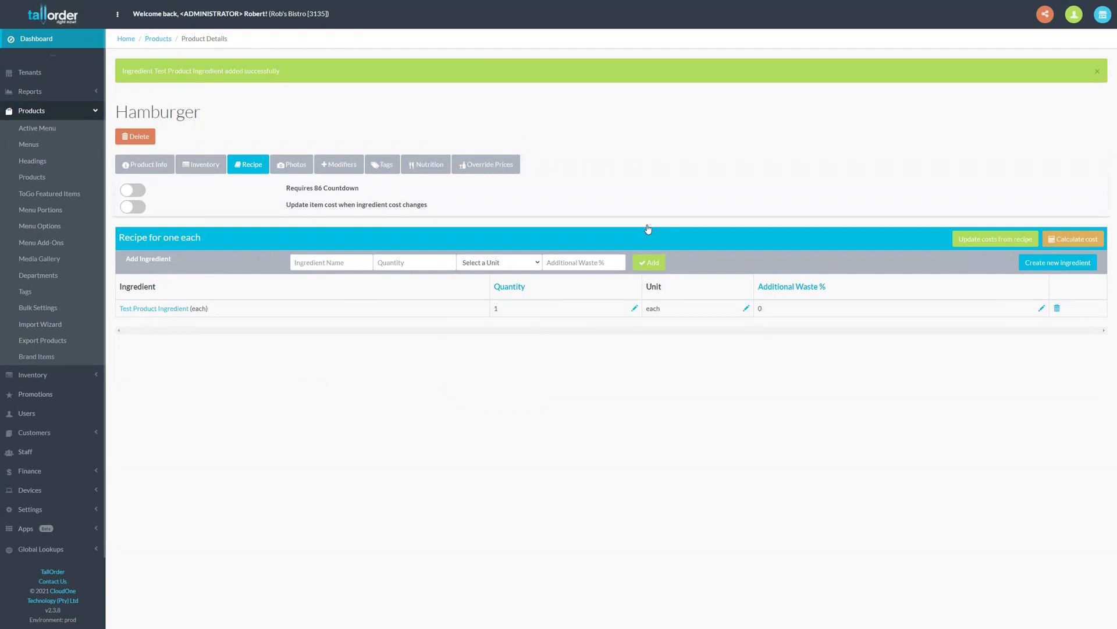
# Step: Start a new ingredient from the recipe and enter Test as its button name, full name and print slip name
pyautogui.click(1044, 266)
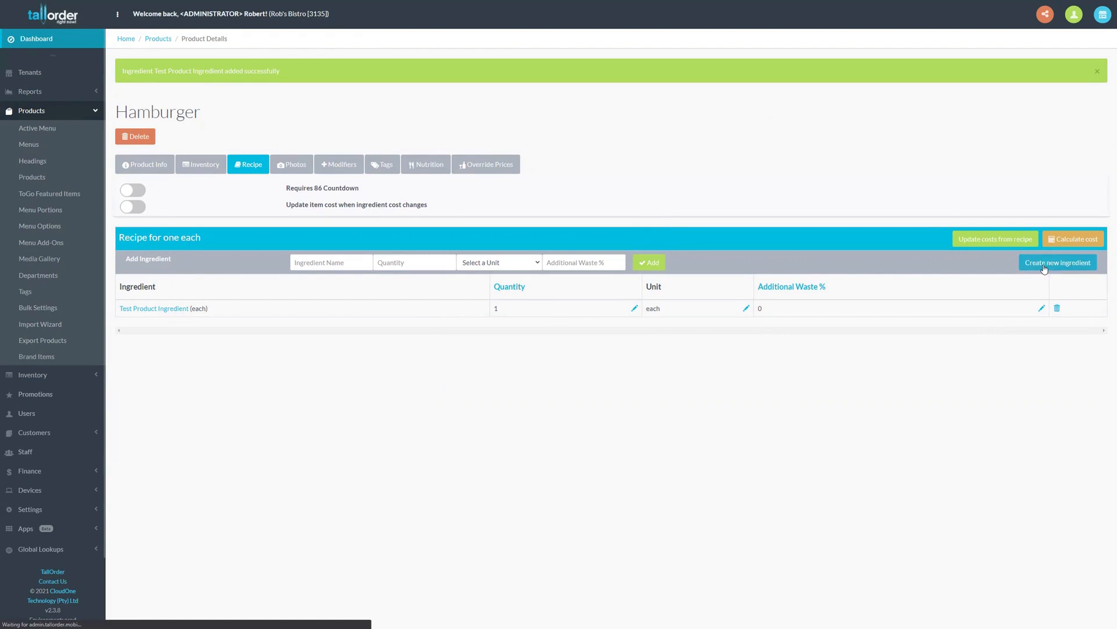
pyautogui.click(339, 91)
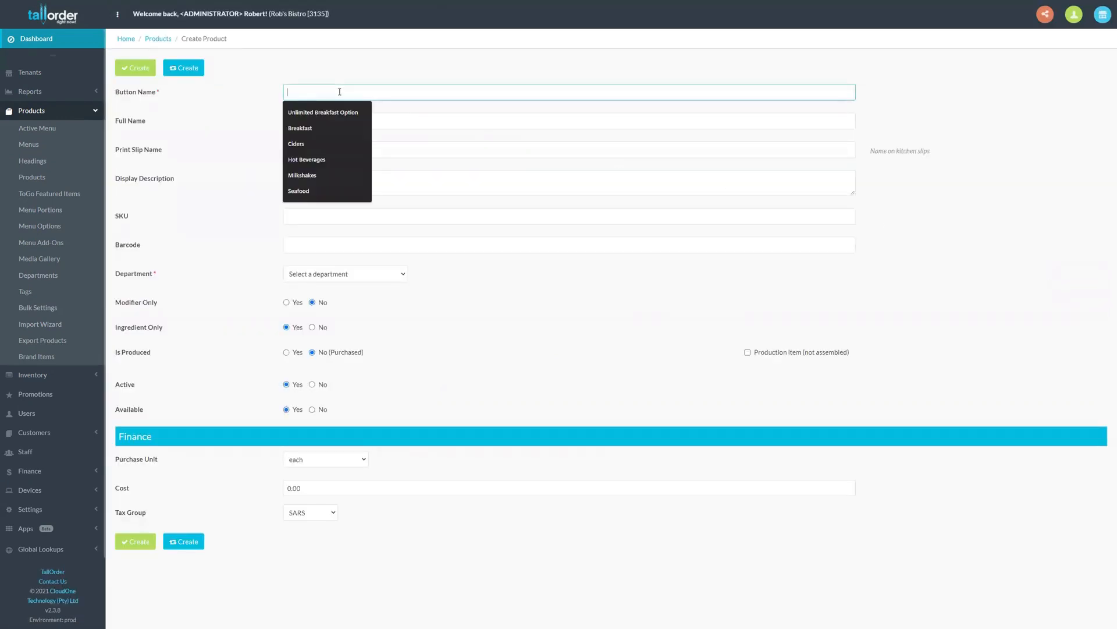
pyautogui.write('T')
pyautogui.press('BackSpace')
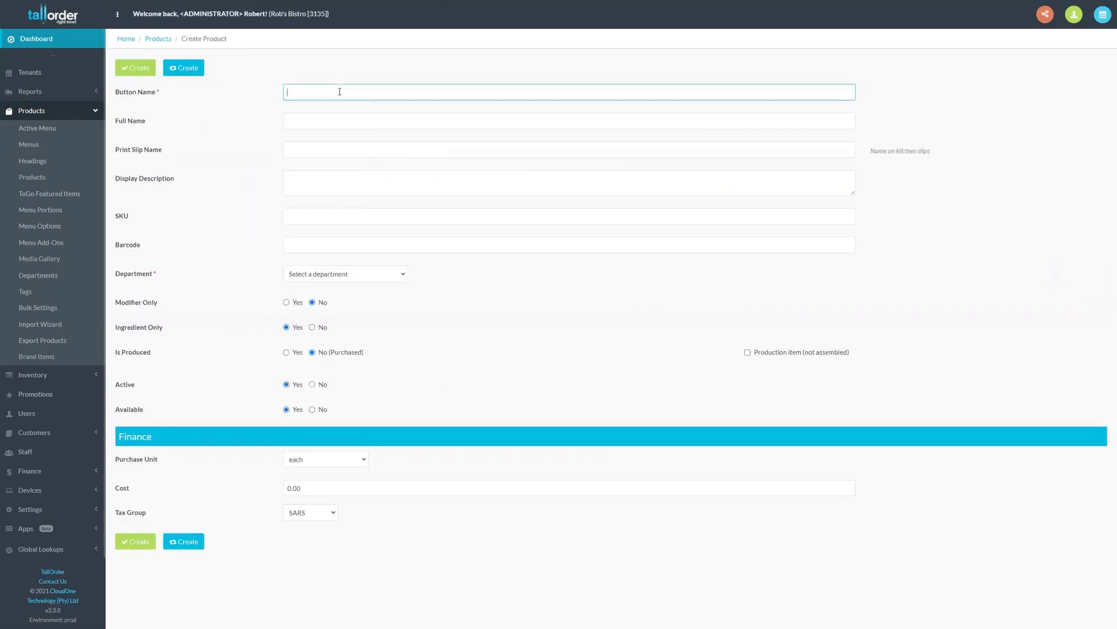
pyautogui.write('Ta')
pyautogui.press('BackSpace')
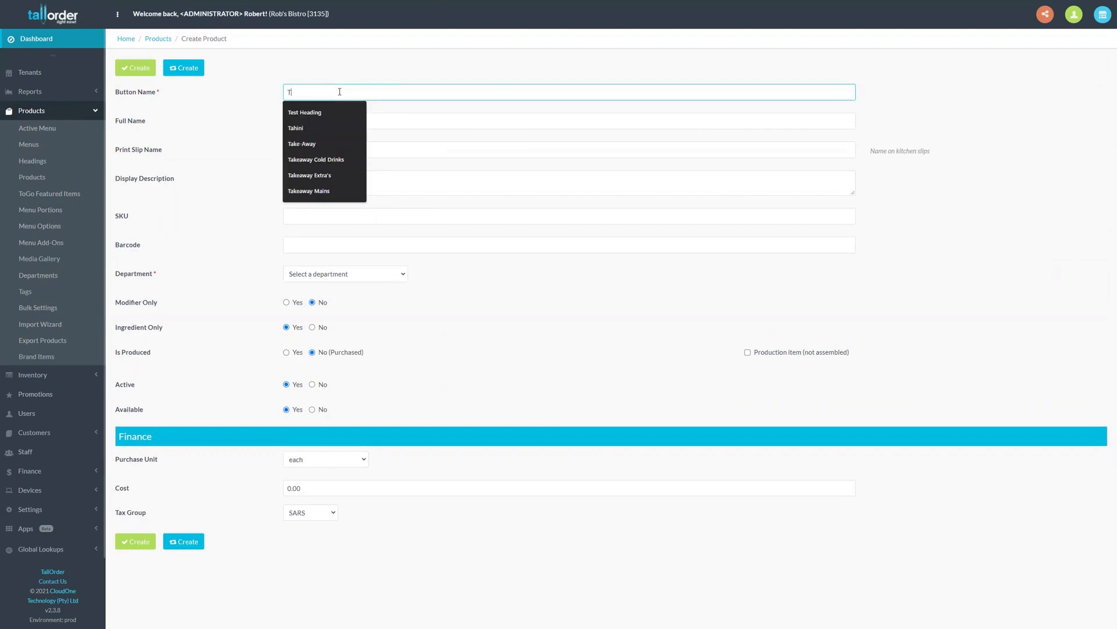
pyautogui.write('est')
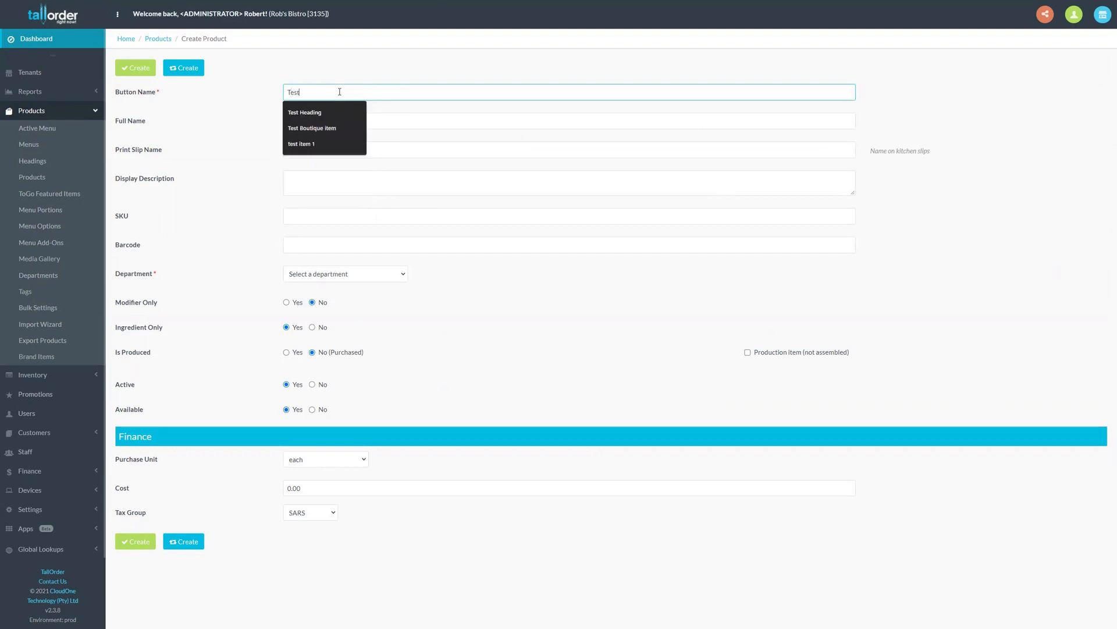
pyautogui.click(397, 127)
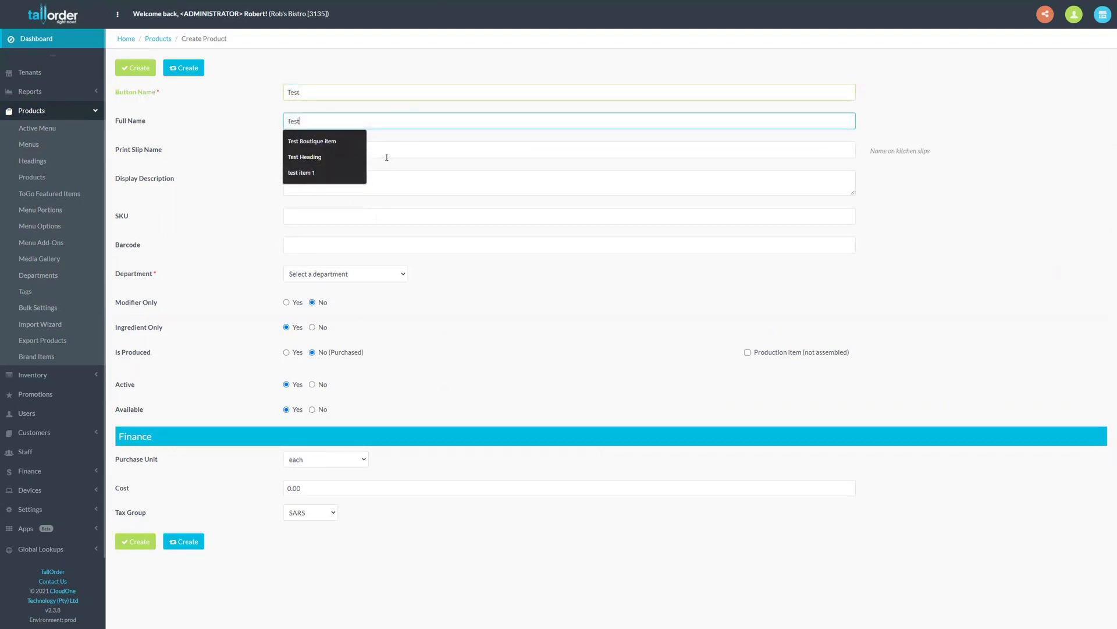
pyautogui.press('Tab')
pyautogui.click(250, 211)
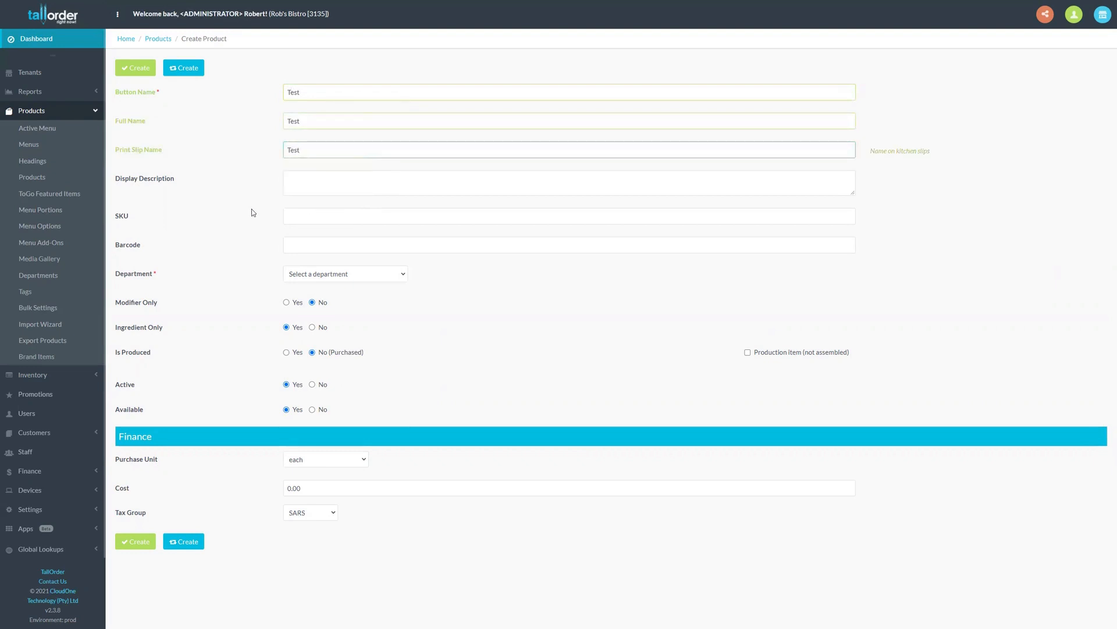
# Step: Assign the new Test ingredient to the Test Products department and create it, returning to the recipe
pyautogui.click(322, 275)
pyautogui.click(321, 294)
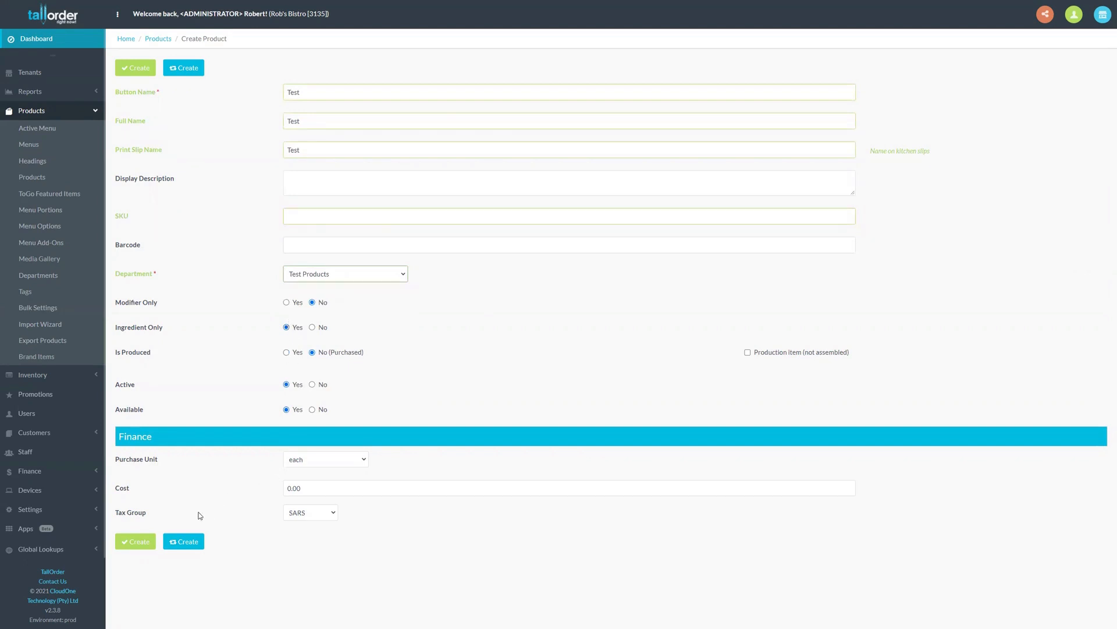
pyautogui.click(143, 545)
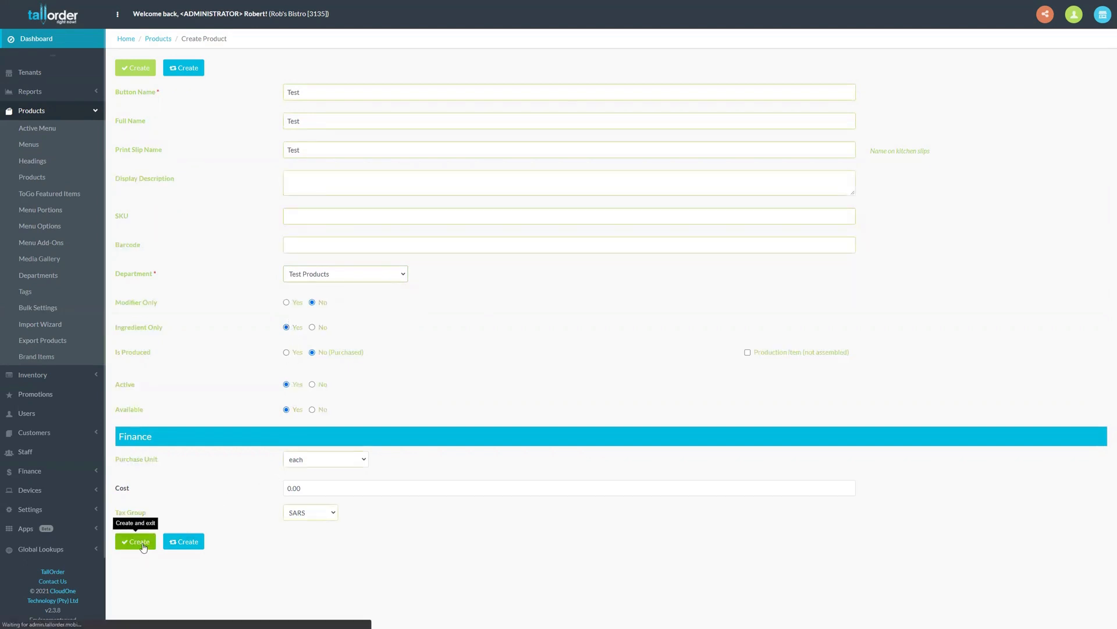
# Step: Add the Test ingredient to the Hamburger's recipe with quantity 0.5, unit each and 0 additional waste
pyautogui.click(318, 262)
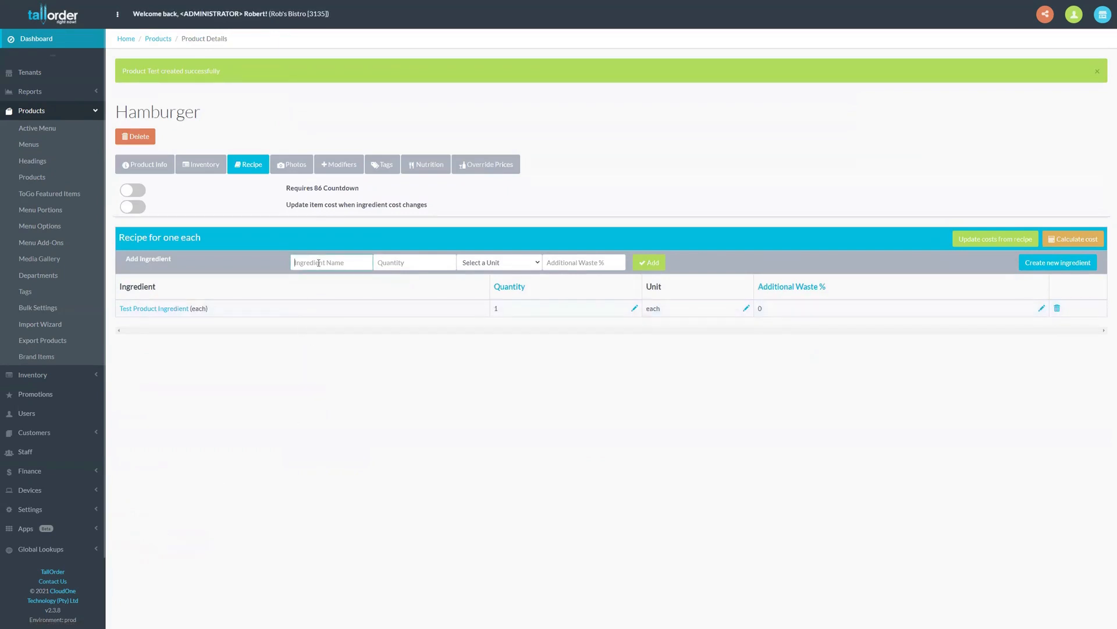
pyautogui.write('test')
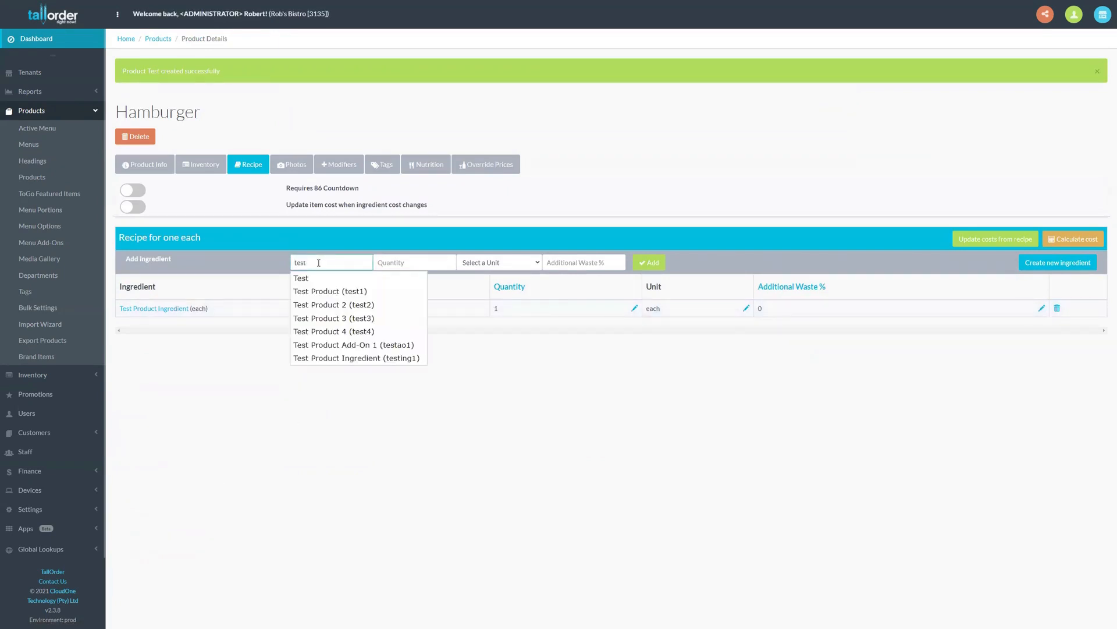
pyautogui.click(340, 278)
pyautogui.click(400, 263)
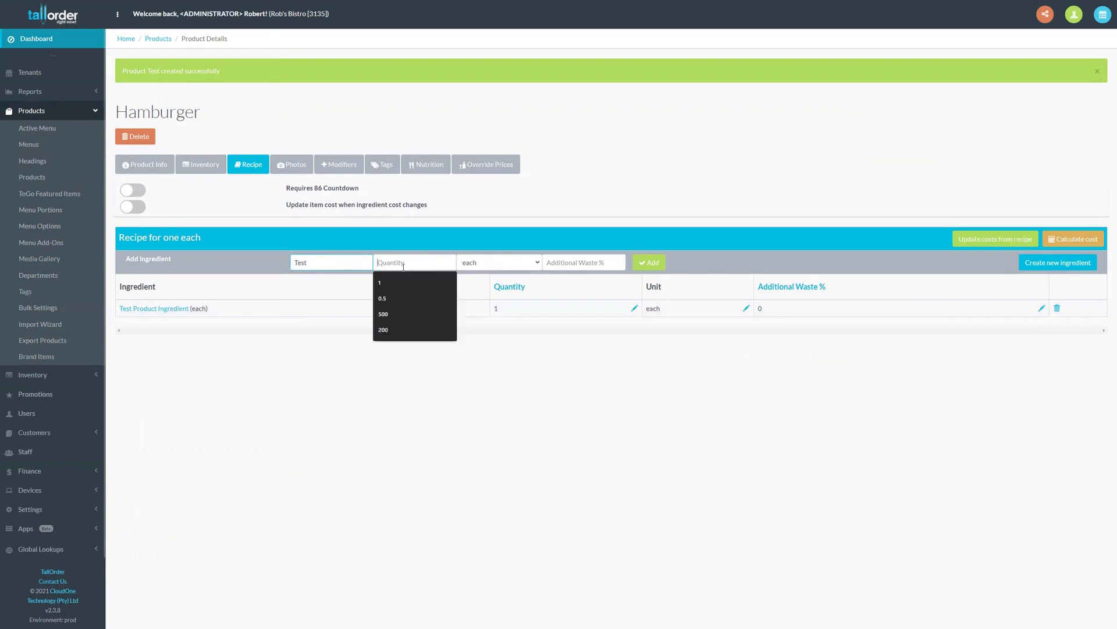
pyautogui.write('05')
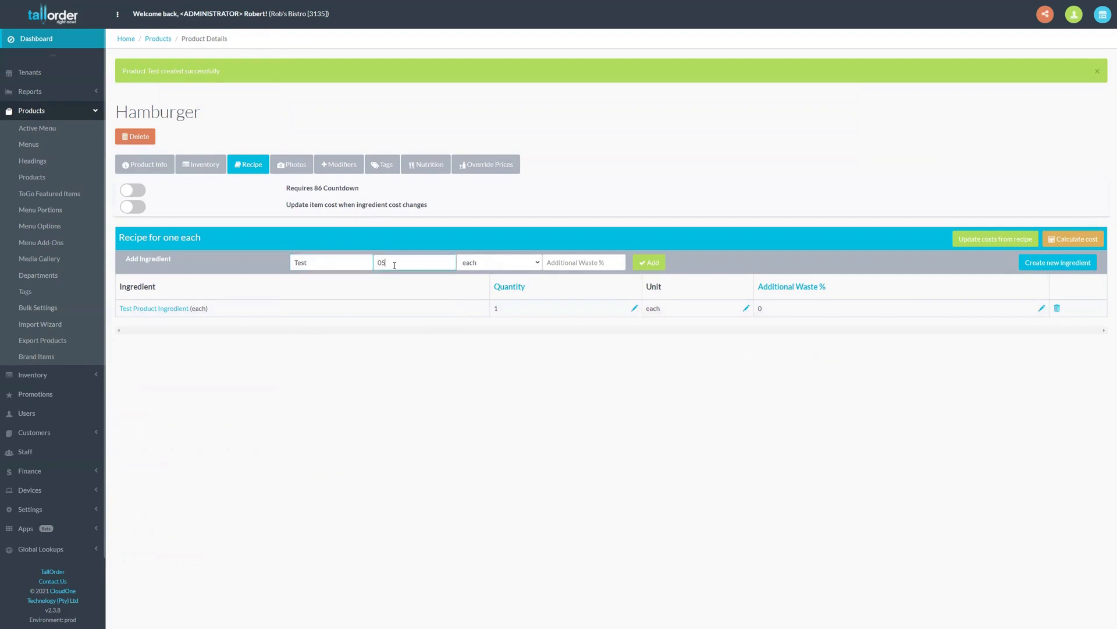
pyautogui.press('BackSpace')
pyautogui.write('.5')
pyautogui.click(482, 263)
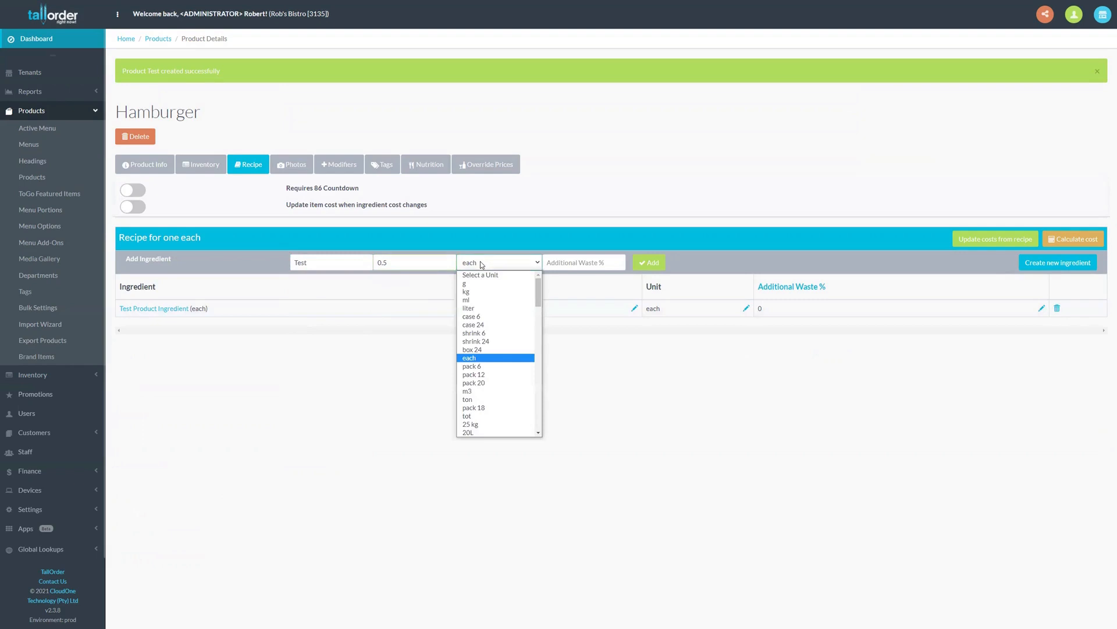
pyautogui.click(490, 357)
pyautogui.click(564, 263)
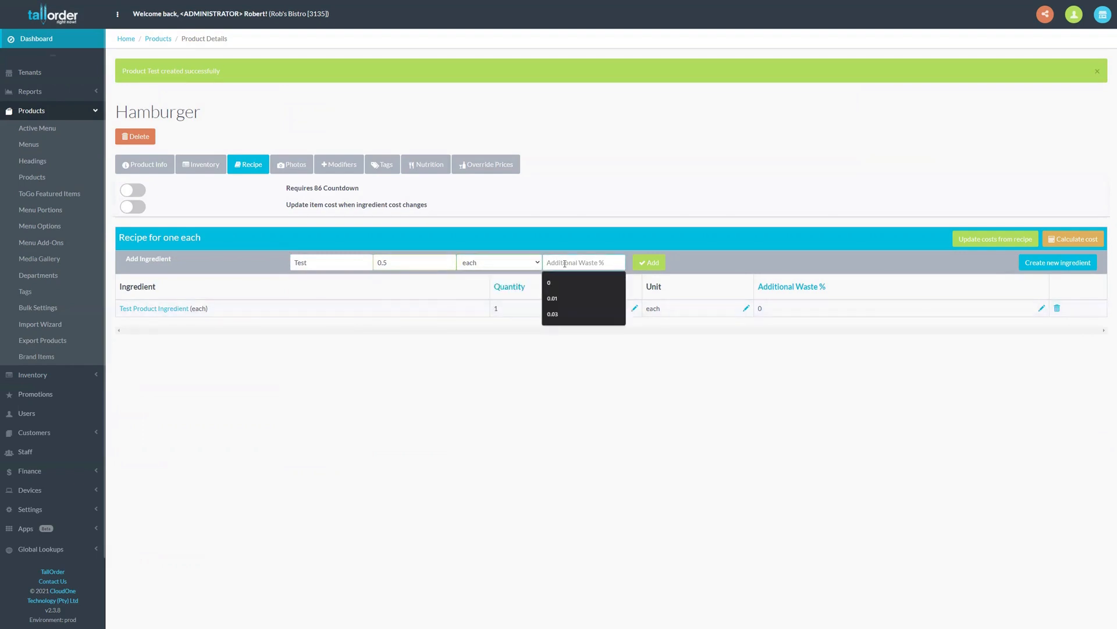
pyautogui.write('0')
pyautogui.click(650, 264)
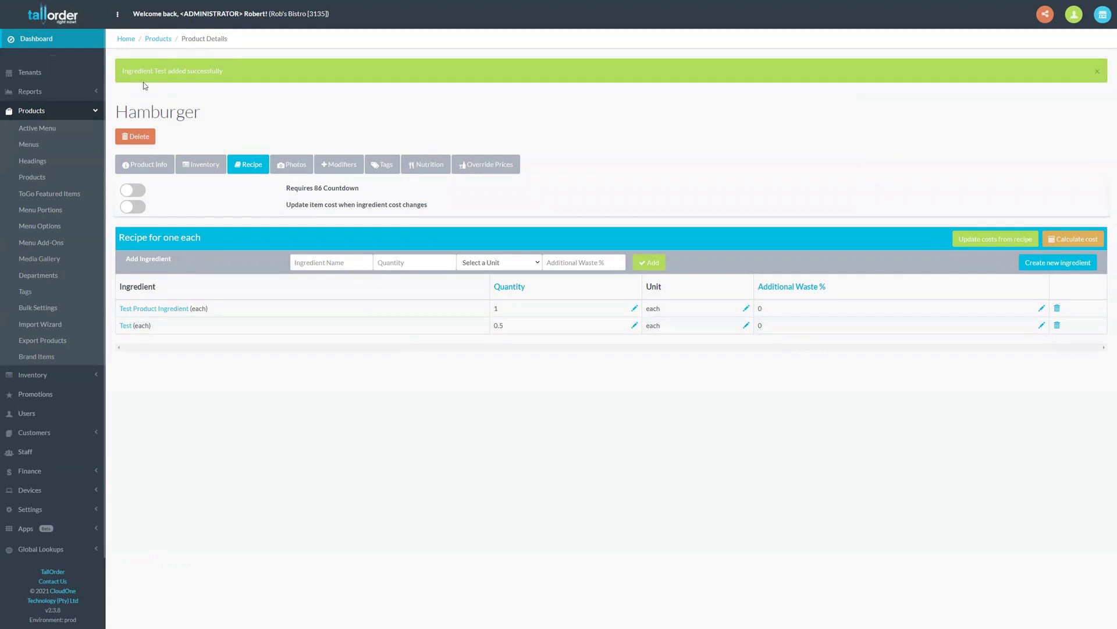
pyautogui.moveTo(118, 111); pyautogui.dragTo(199, 111)
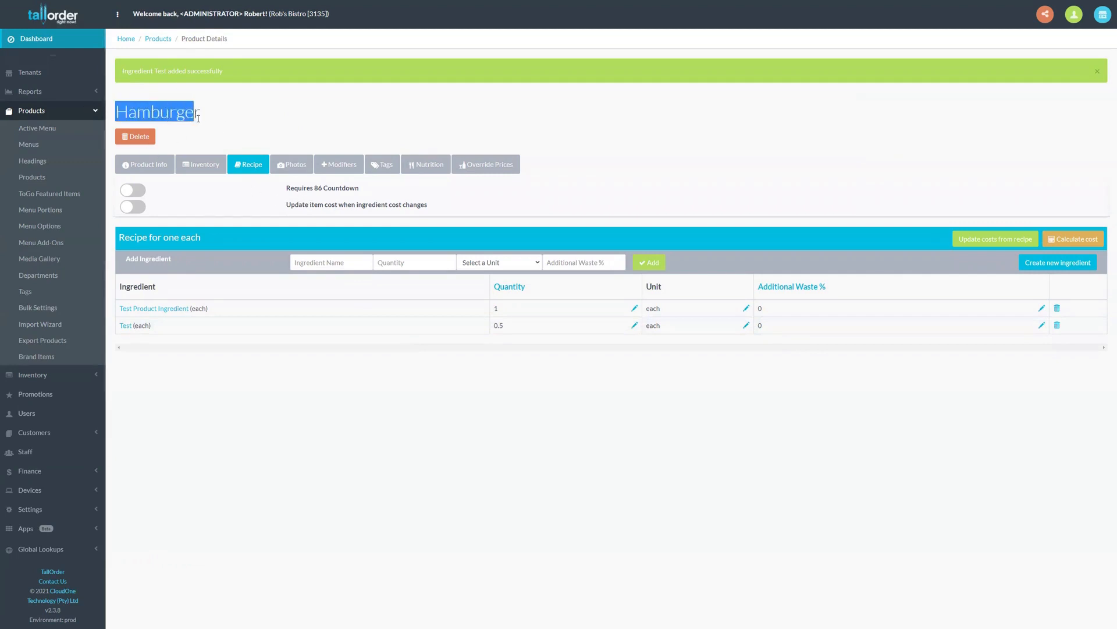
pyautogui.click(234, 141)
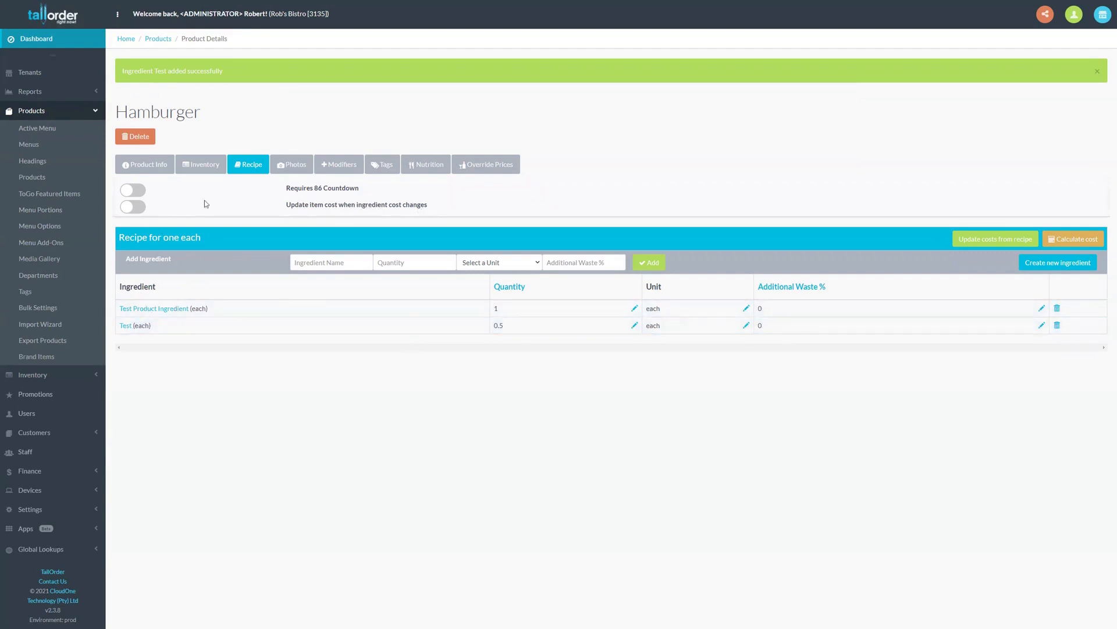
# Step: Enable updating the item cost when ingredient costs change, and update the Hamburger's costs from the recipe
pyautogui.click(129, 206)
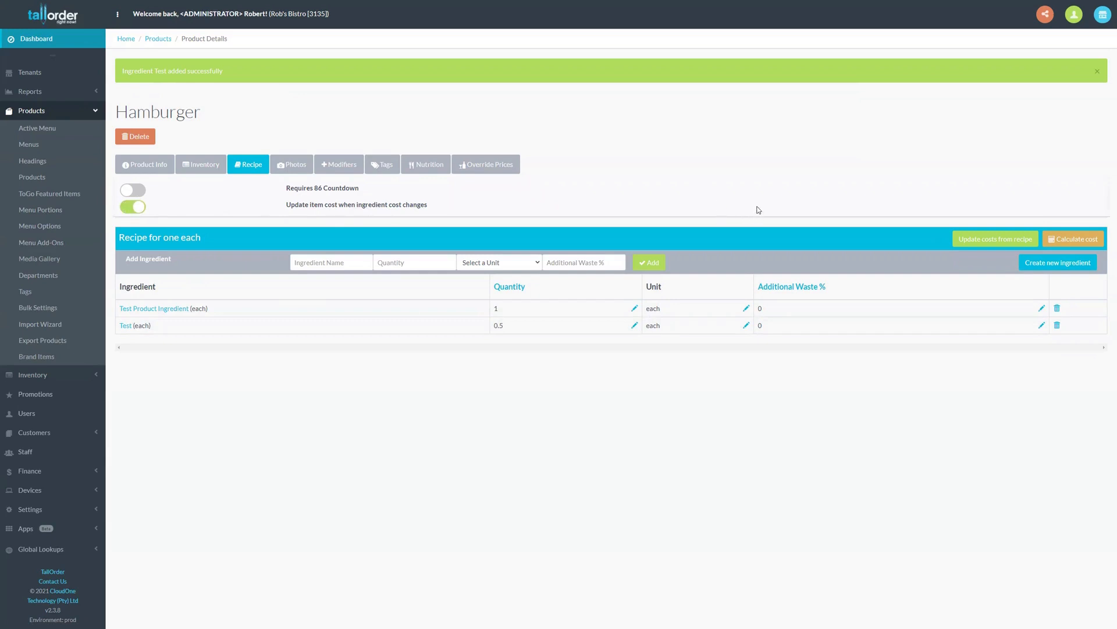
pyautogui.click(1020, 243)
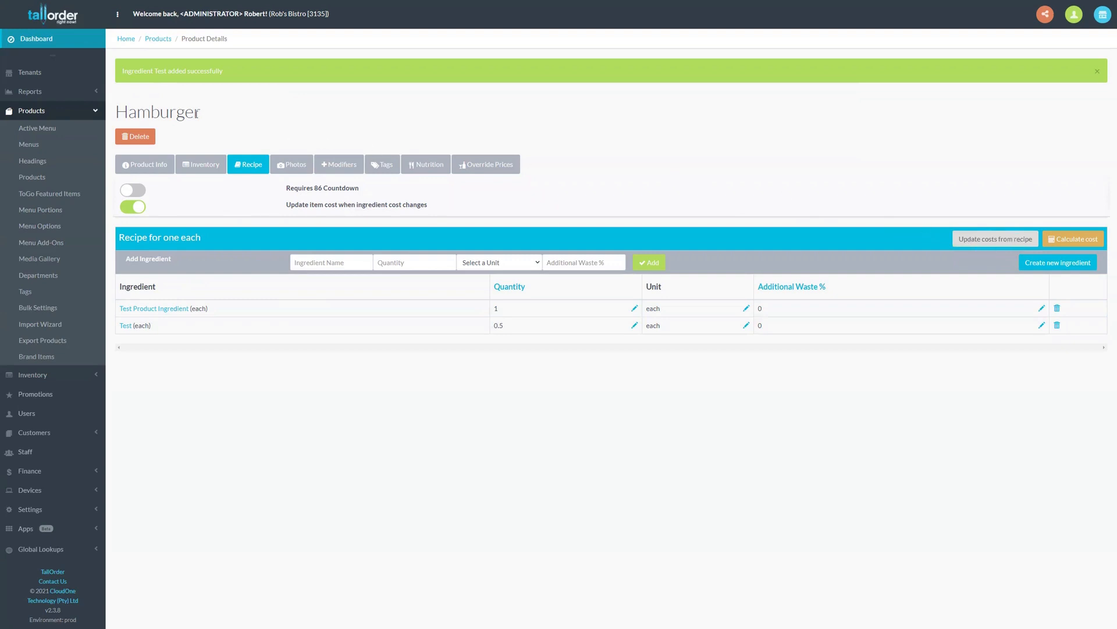
pyautogui.moveTo(195, 112); pyautogui.dragTo(119, 116)
pyautogui.click(766, 149)
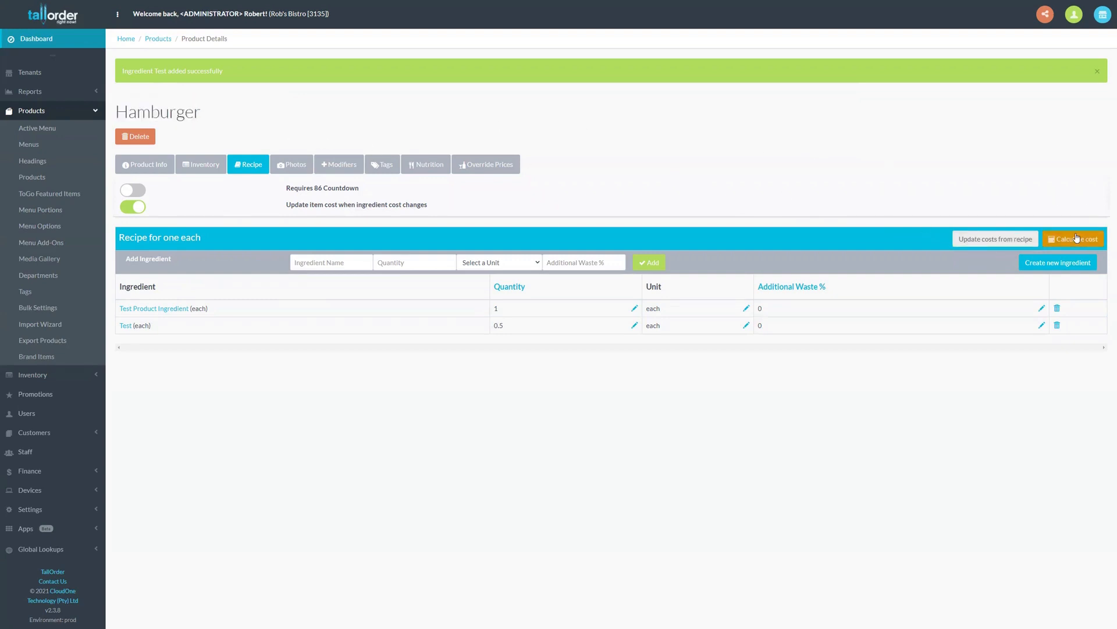
# Step: Calculate the cost of the Hamburger's recipe to review the cost breakdown by ingredient
pyautogui.click(1073, 238)
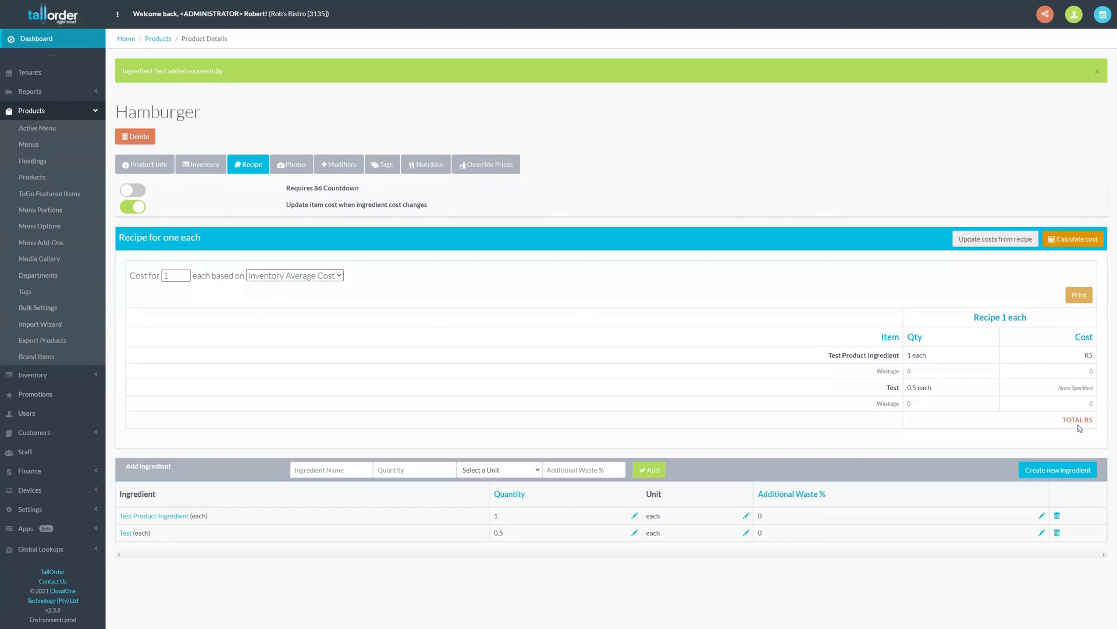